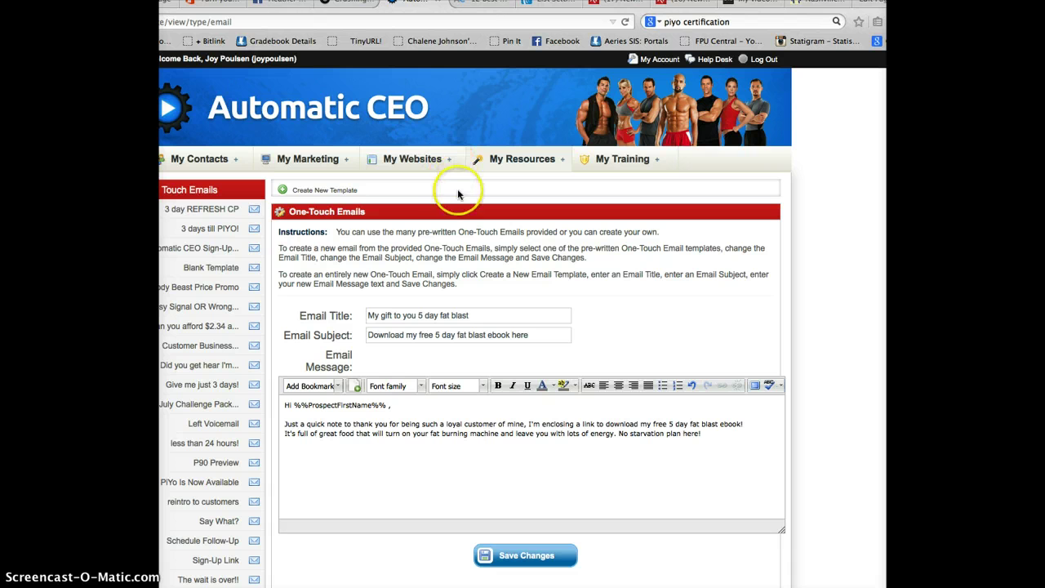
- Move from the email title field into the message body of the draft
left_click(507, 160)
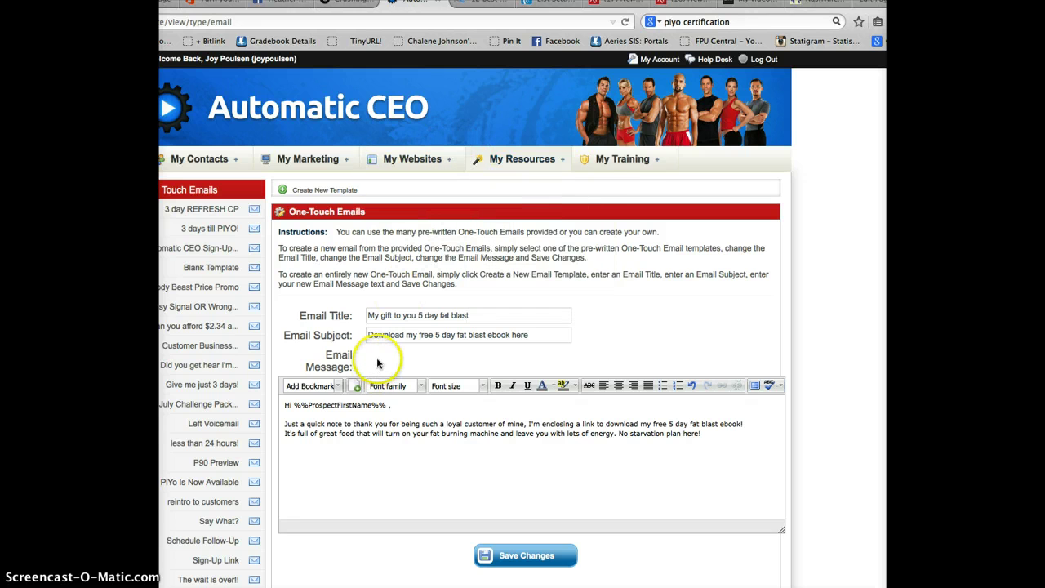
left_click(391, 317)
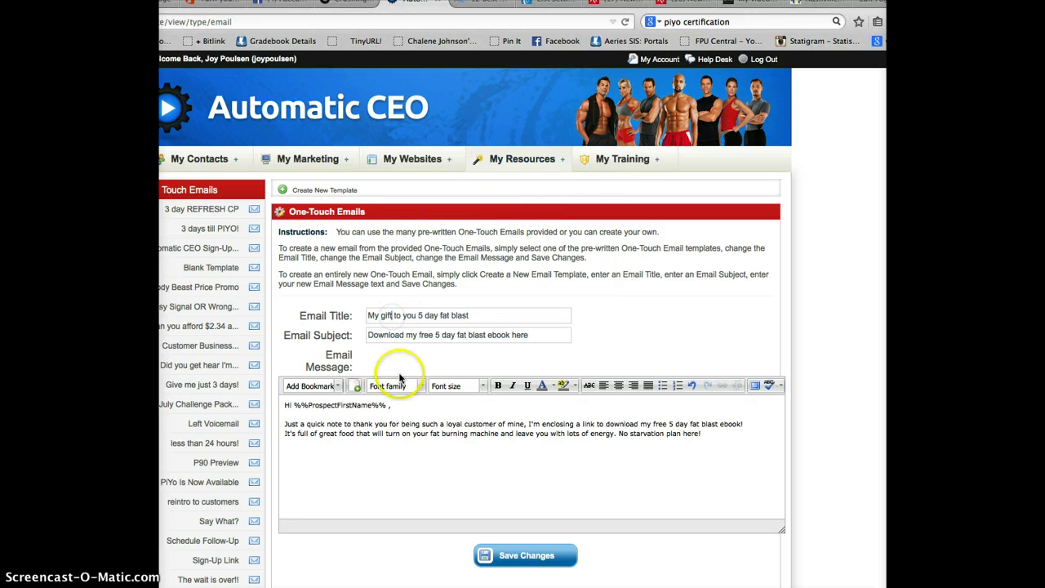
left_click(392, 453)
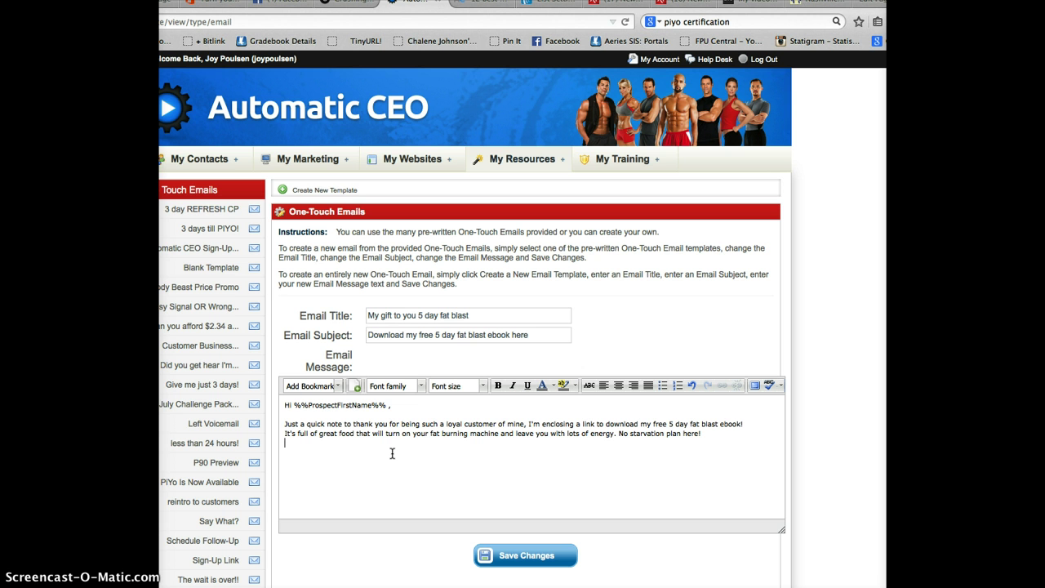
- Start a Photo insert from the Media Library with Source focused, then switch to Evernote
left_click(357, 388)
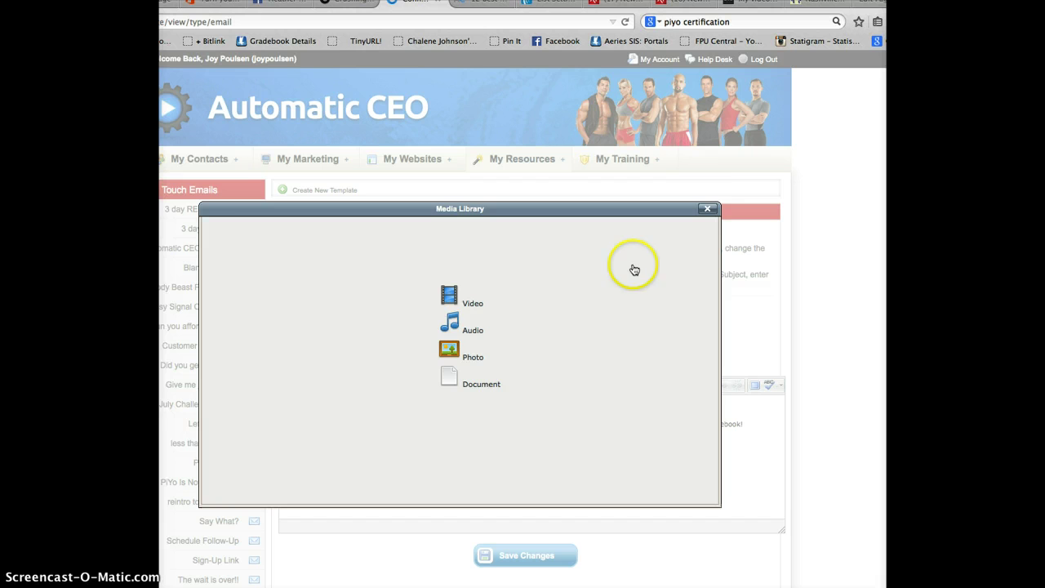
left_click(709, 210)
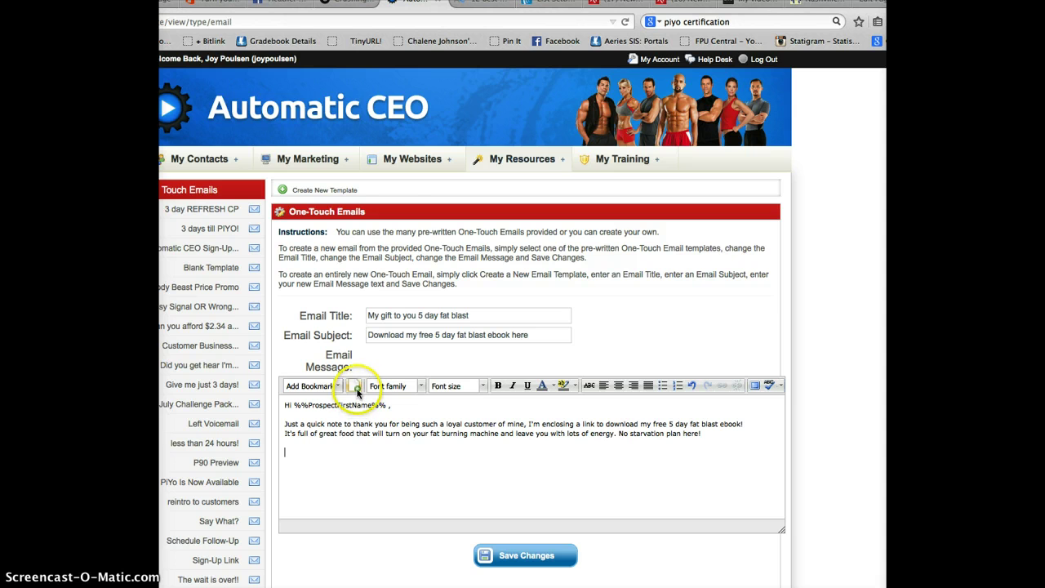
left_click(357, 391)
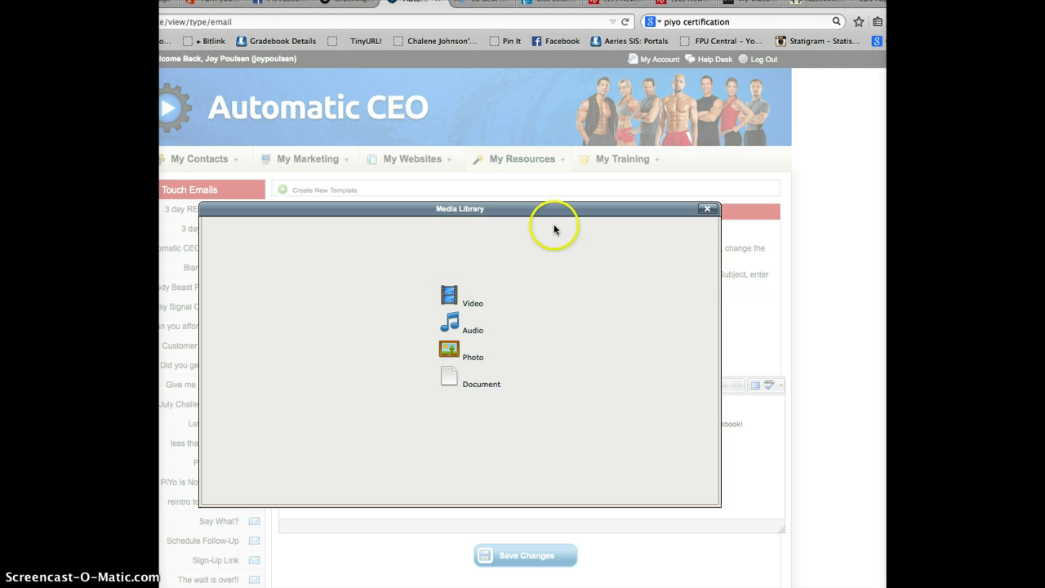
left_click(707, 212)
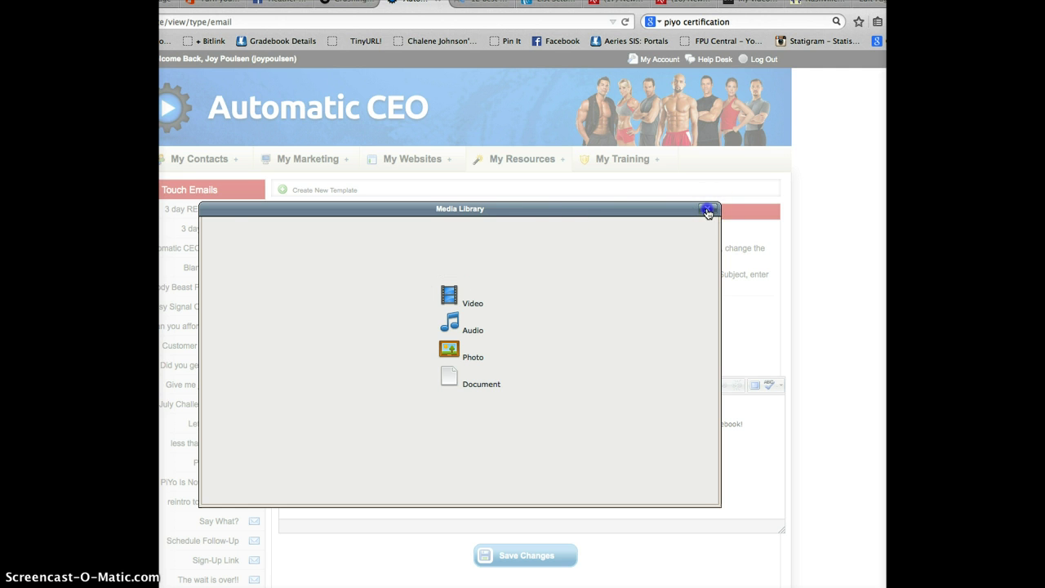
left_click(358, 388)
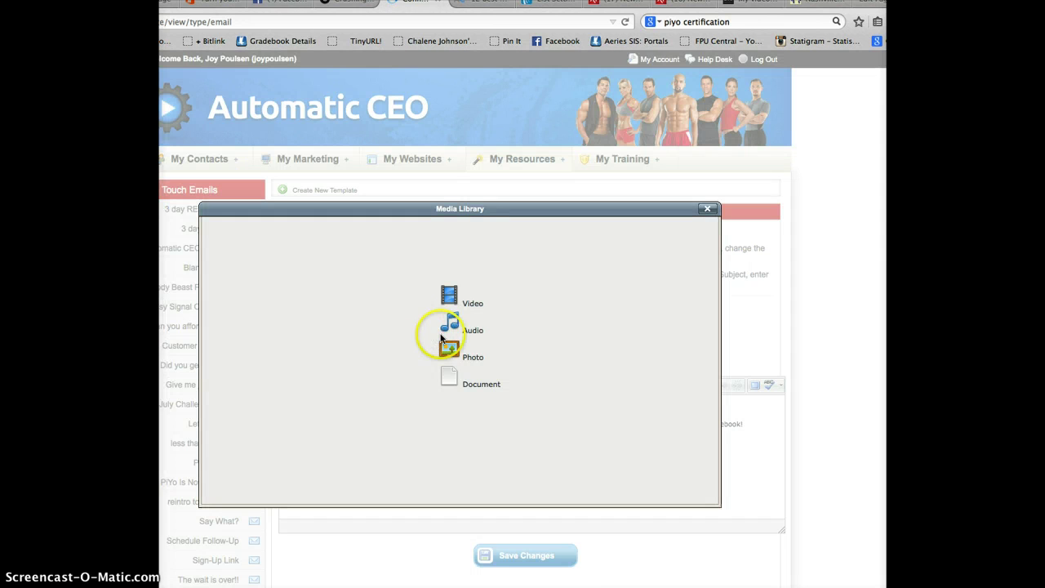
left_click(449, 350)
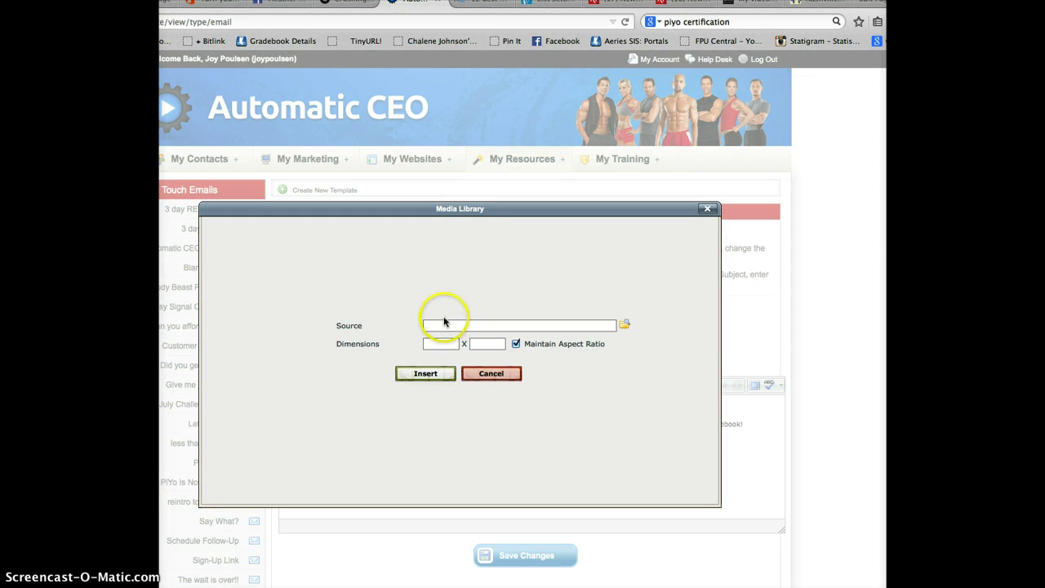
left_click(445, 325)
key("super+Tab")
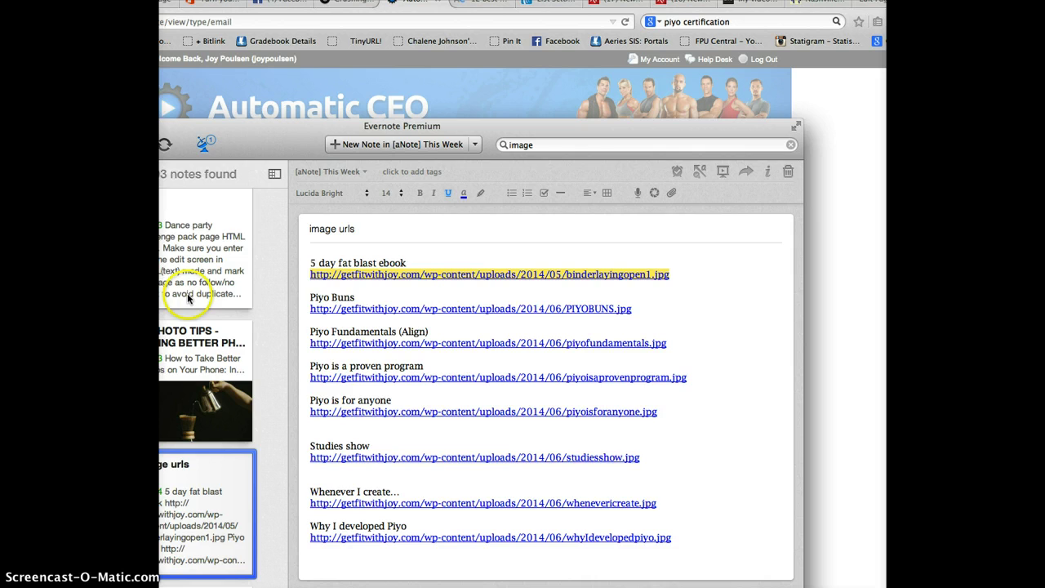
- Paste the ebook image URL as the photo source, resize to 250×304, and insert it
left_click(243, 94)
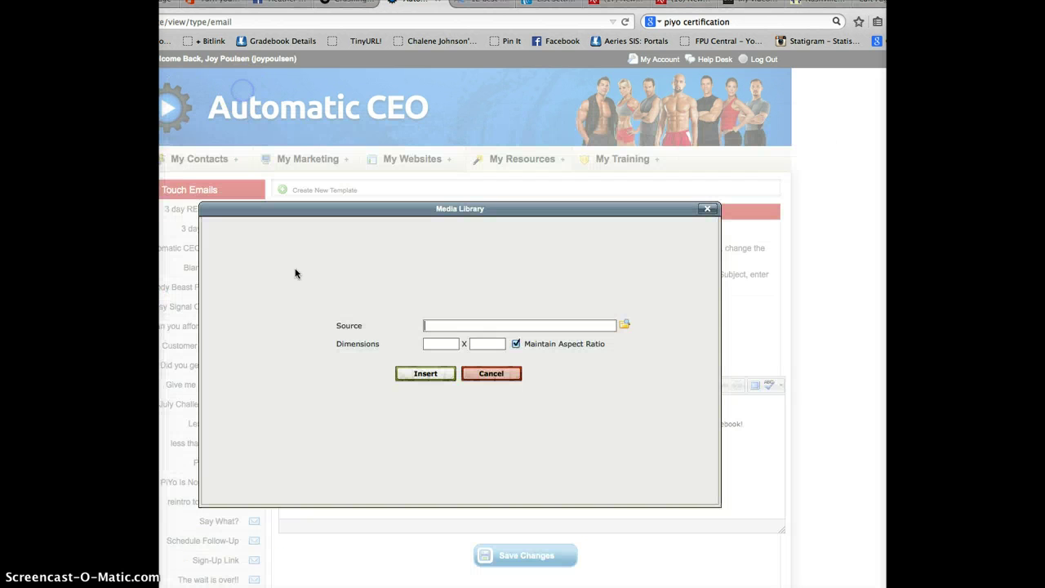
left_click(457, 325)
key("ctrl+v")
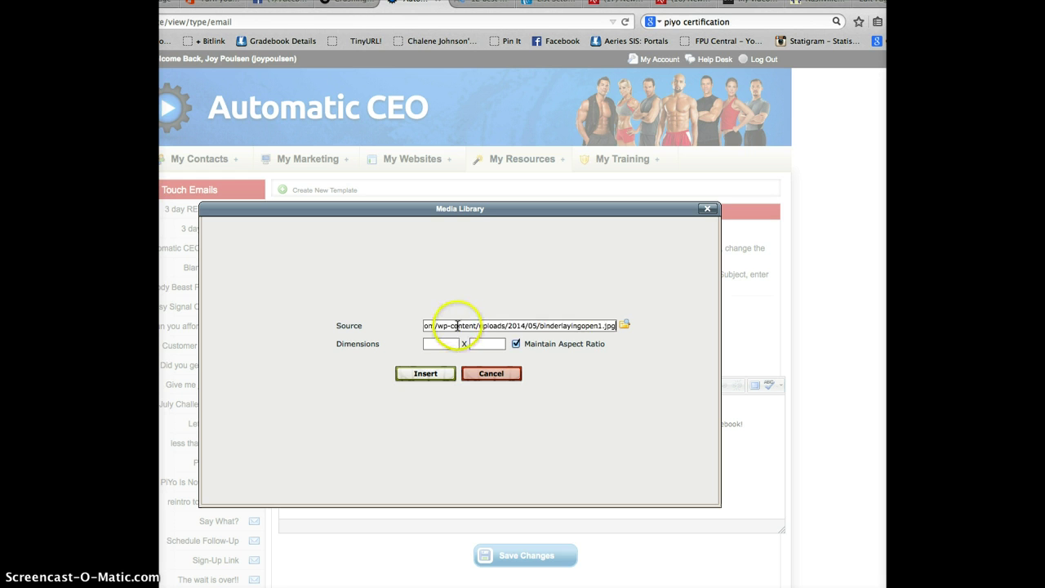
left_click(443, 344)
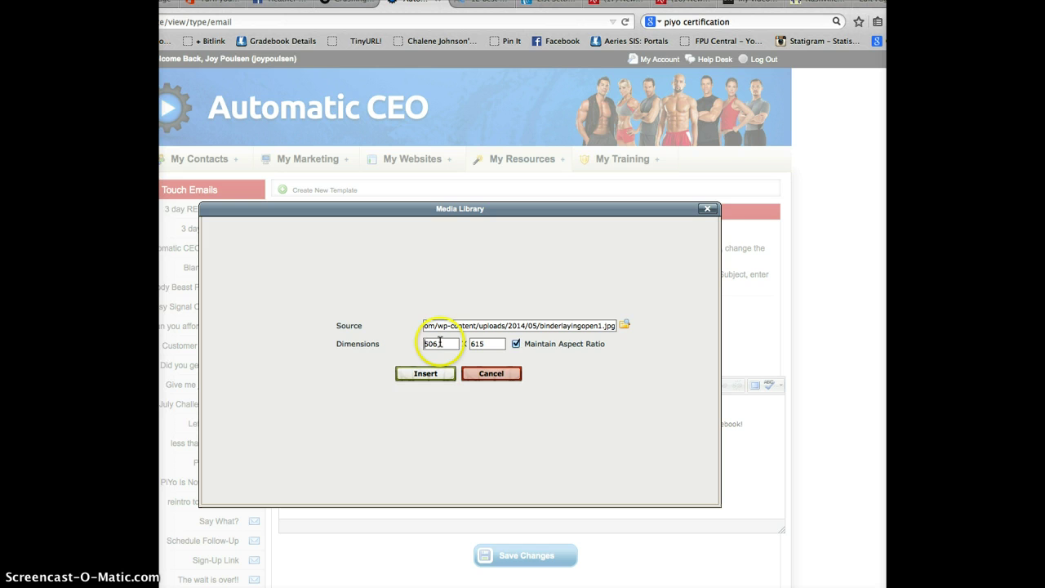
left_click_drag(440, 344, 419, 342)
type("250")
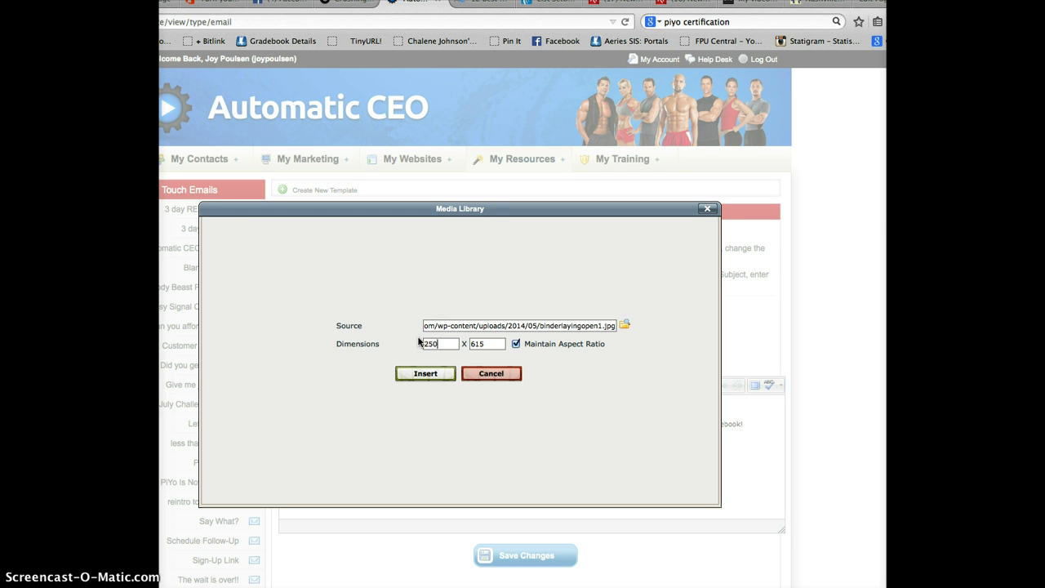
key("Tab")
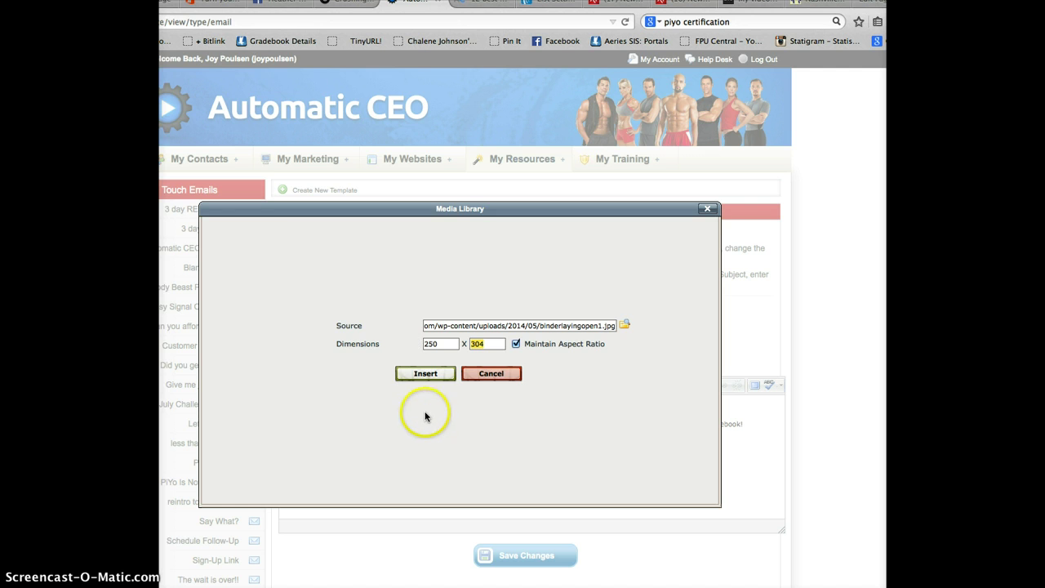
left_click(428, 372)
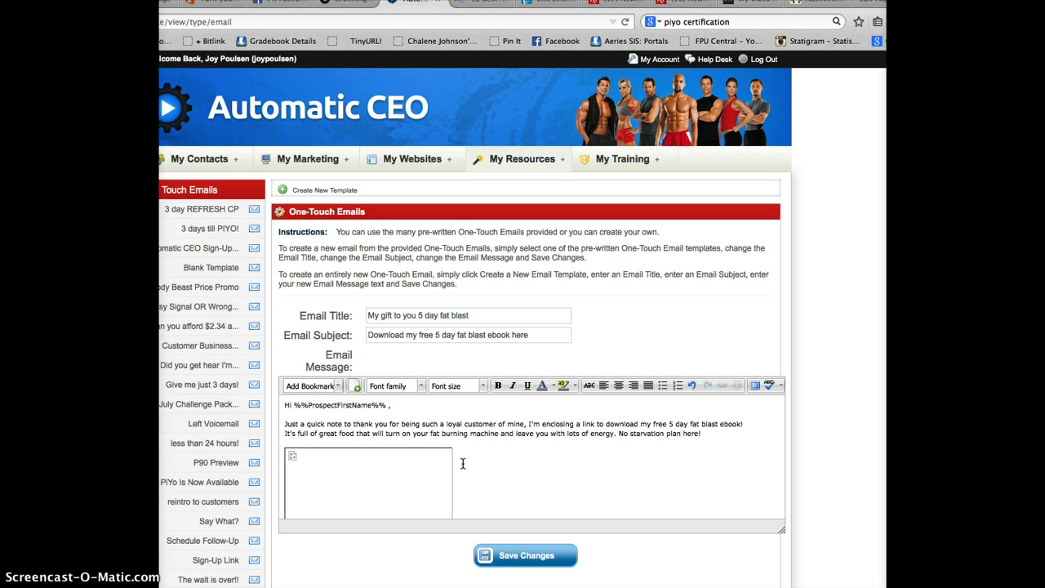
- Scroll the message, reopen and close the Media Library unchanged, and return to the body
scroll(462, 463, "down", 2)
scroll(463, 463, "down", 2)
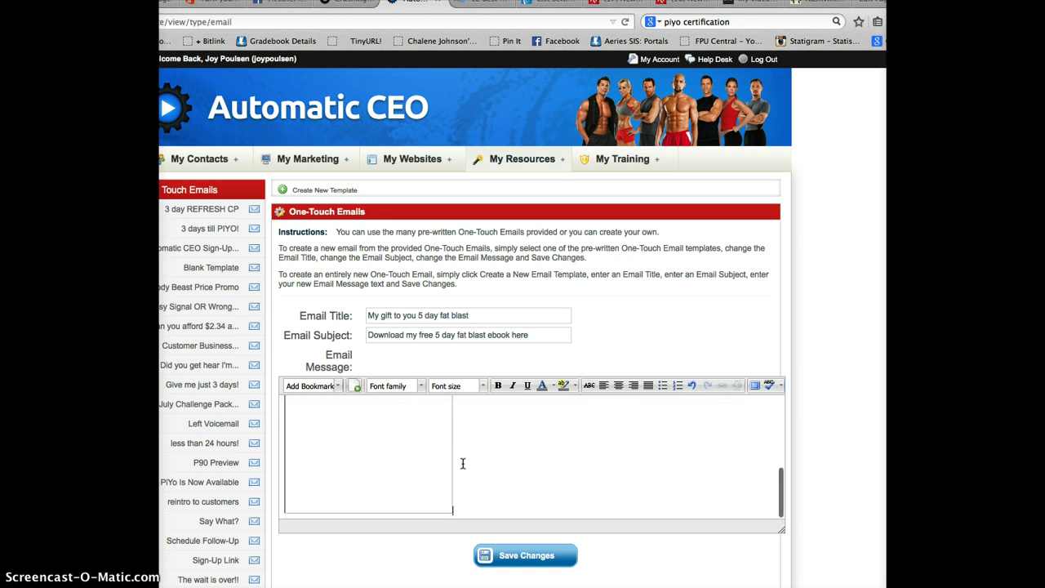
scroll(462, 463, "up", 3)
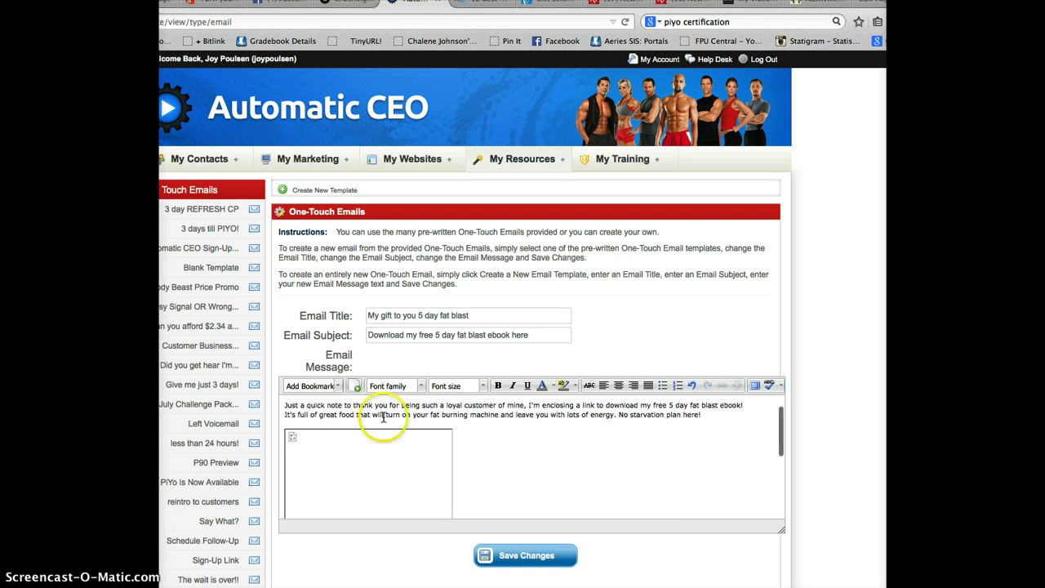
left_click(357, 387)
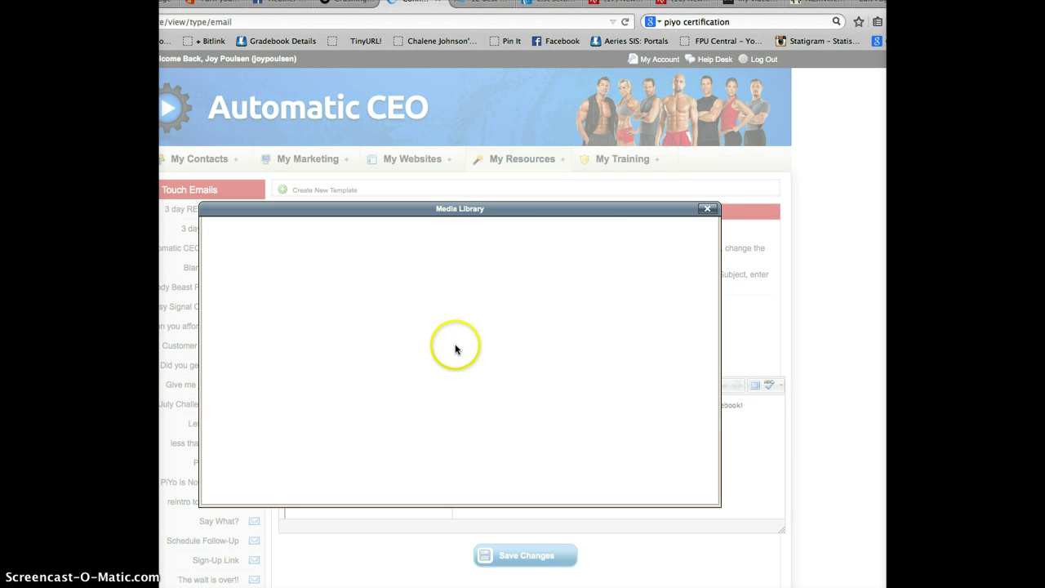
left_click(709, 210)
left_click(522, 452)
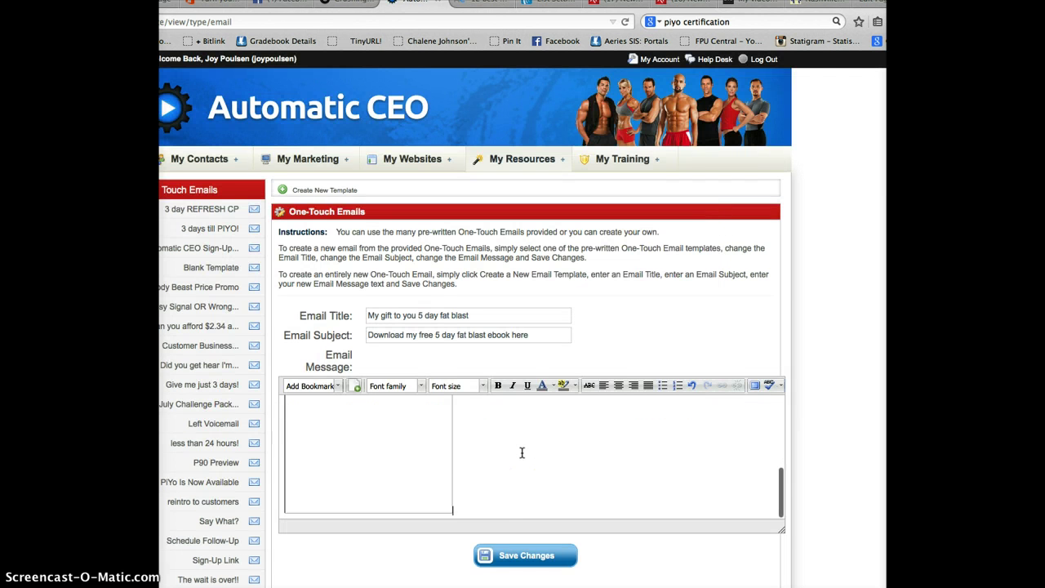
- Select the image box and dismiss the empty link popup so the ebook cover displays
left_click(419, 447)
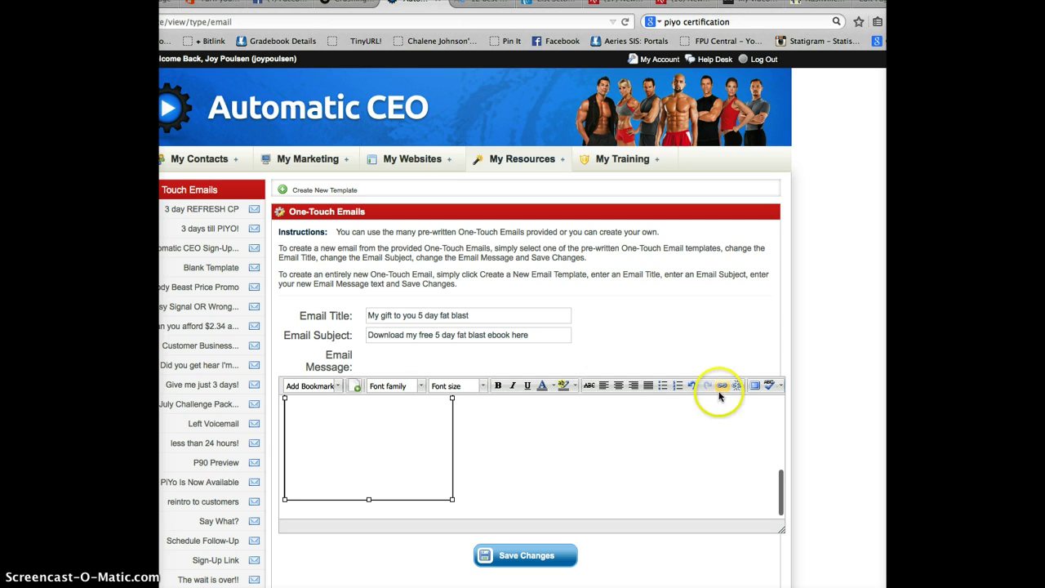
left_click(720, 387)
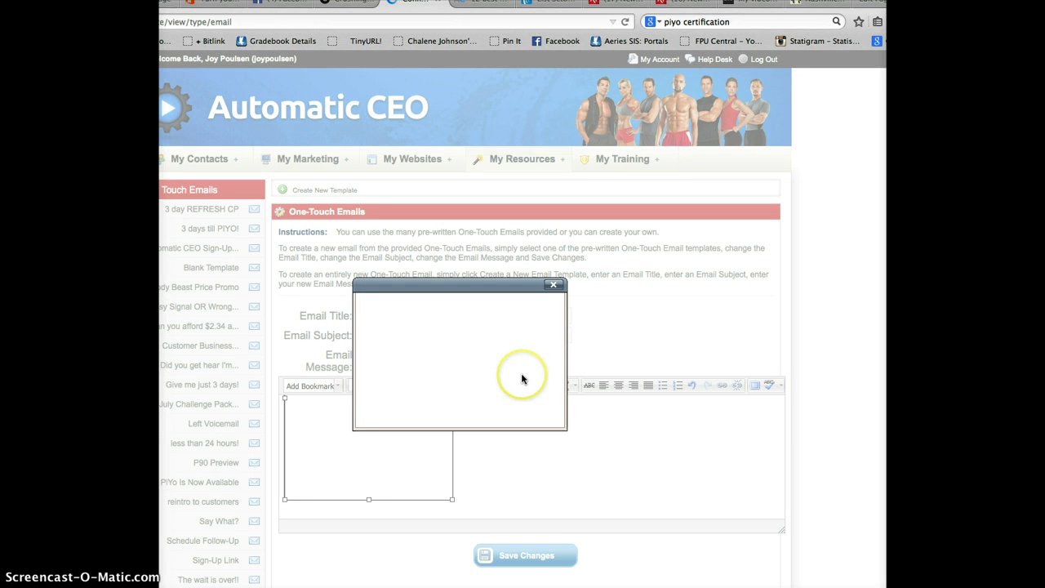
left_click(490, 357)
left_click(553, 284)
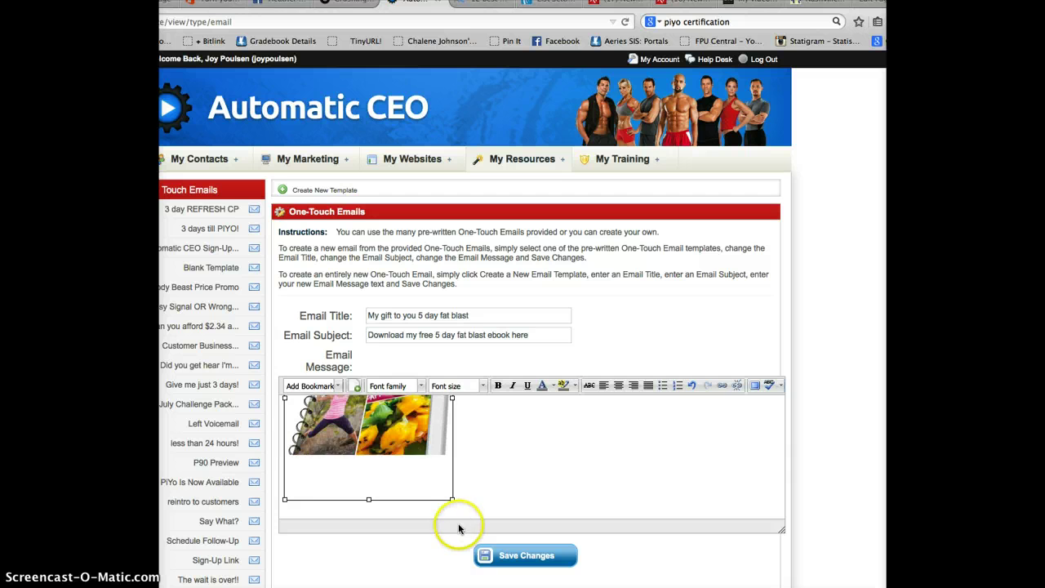
left_click(467, 504)
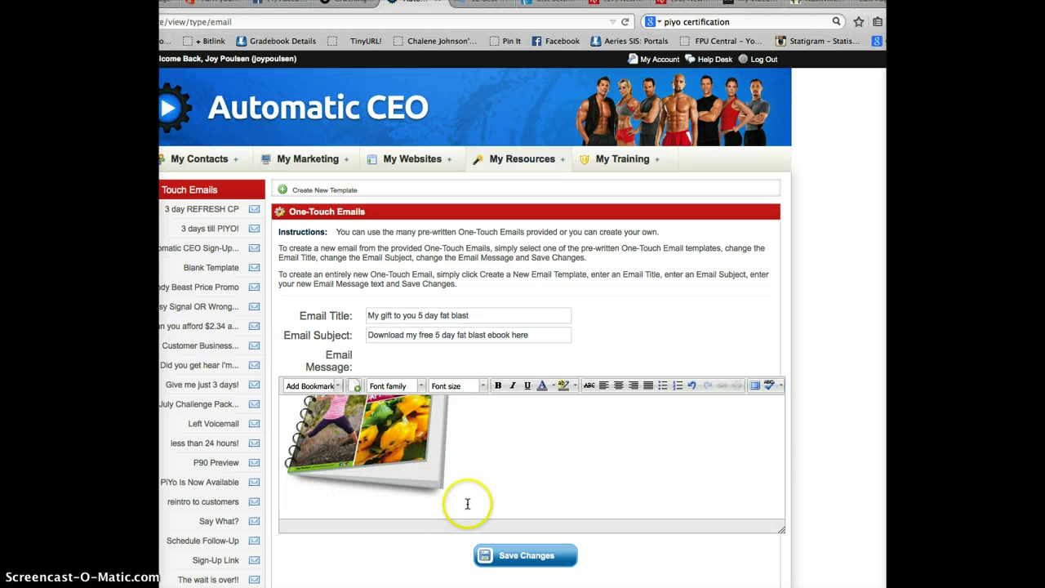
left_click(405, 442)
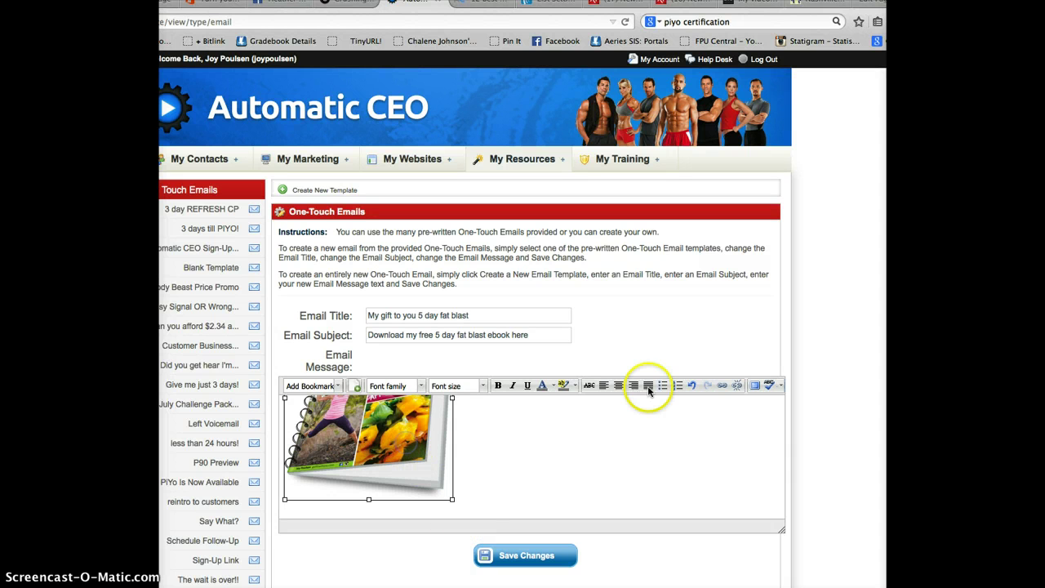
left_click(721, 385)
type("htt")
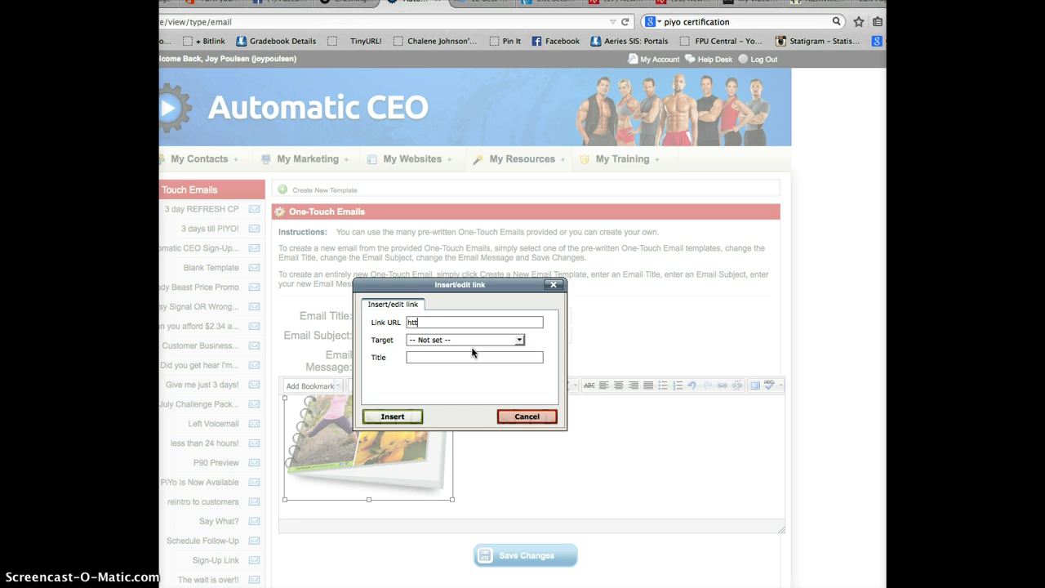
type("p://bit.ly")
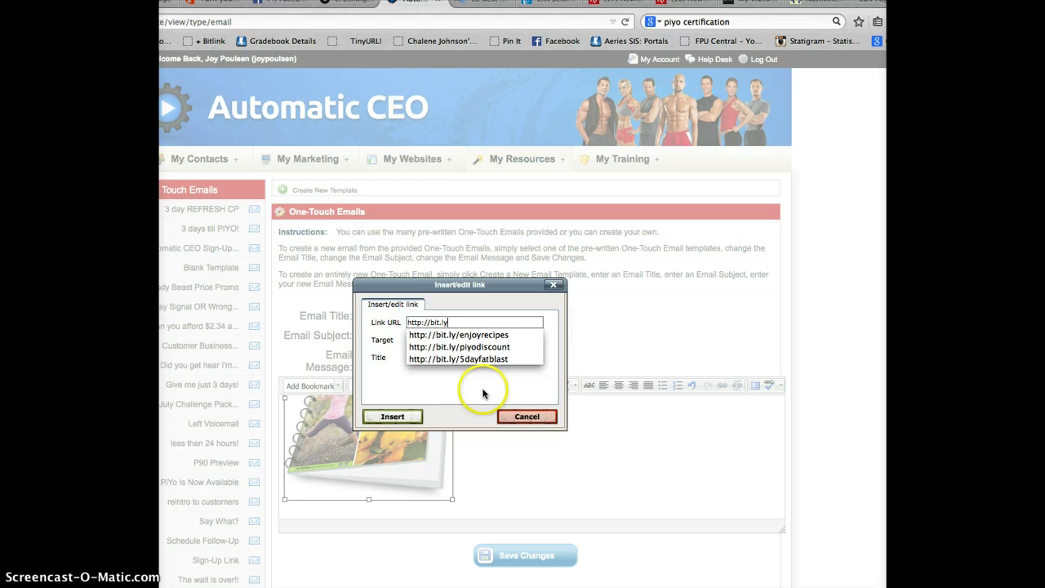
left_click(477, 359)
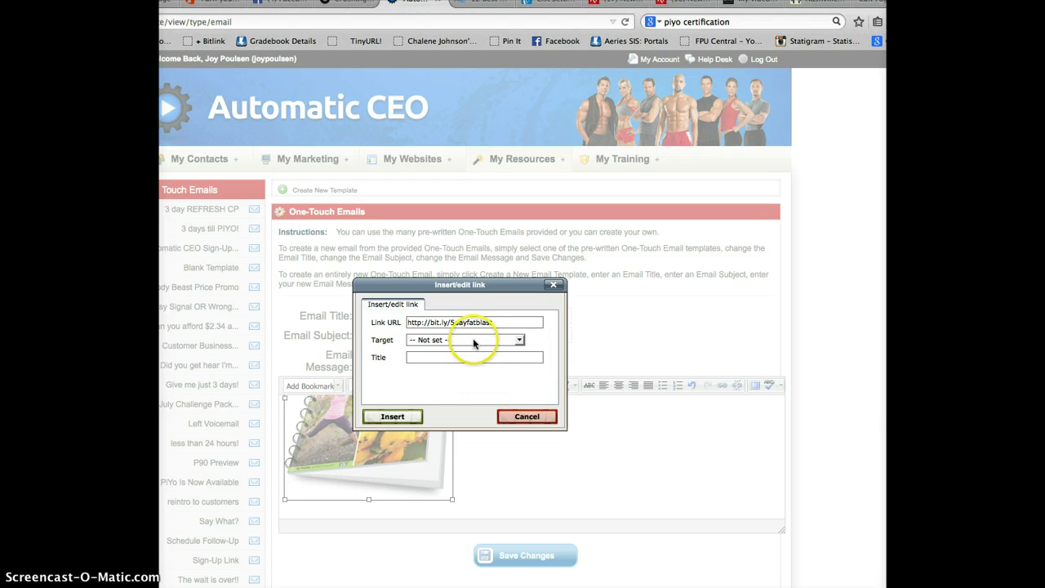
left_click(473, 340)
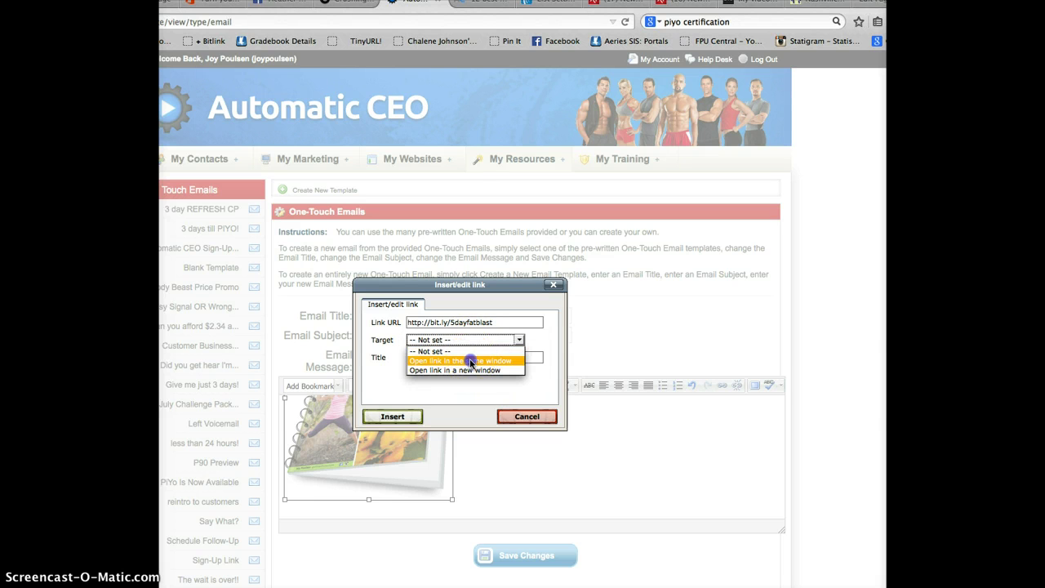
left_click(471, 361)
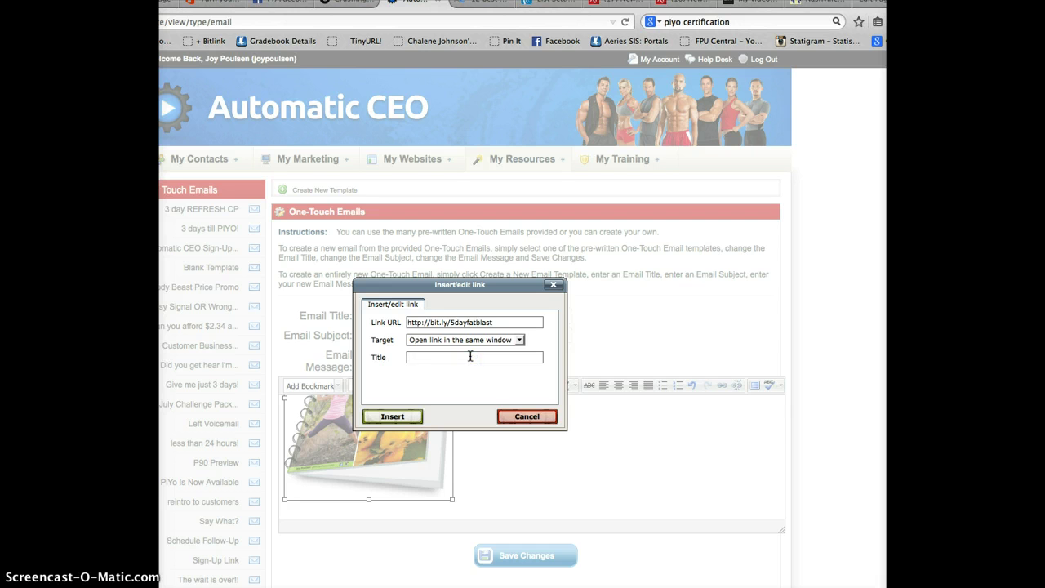
type("5 day")
left_click(469, 349)
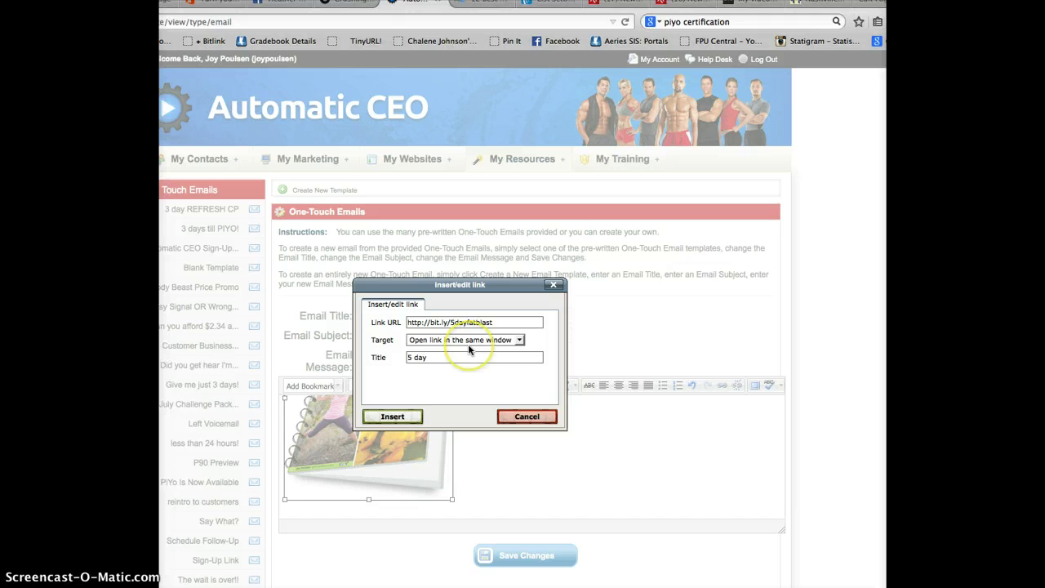
type("last")
left_click(402, 417)
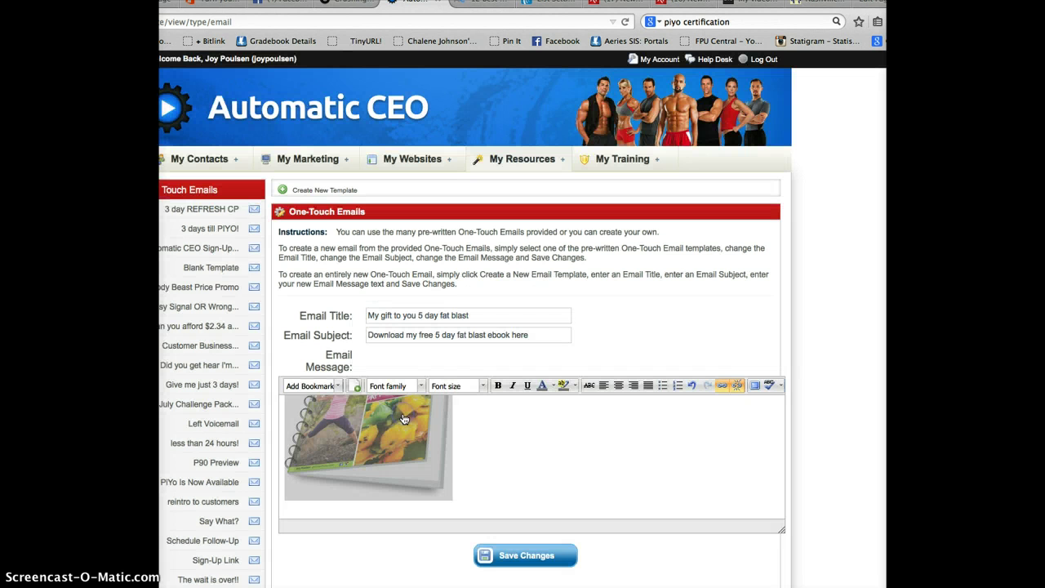
left_click(496, 469)
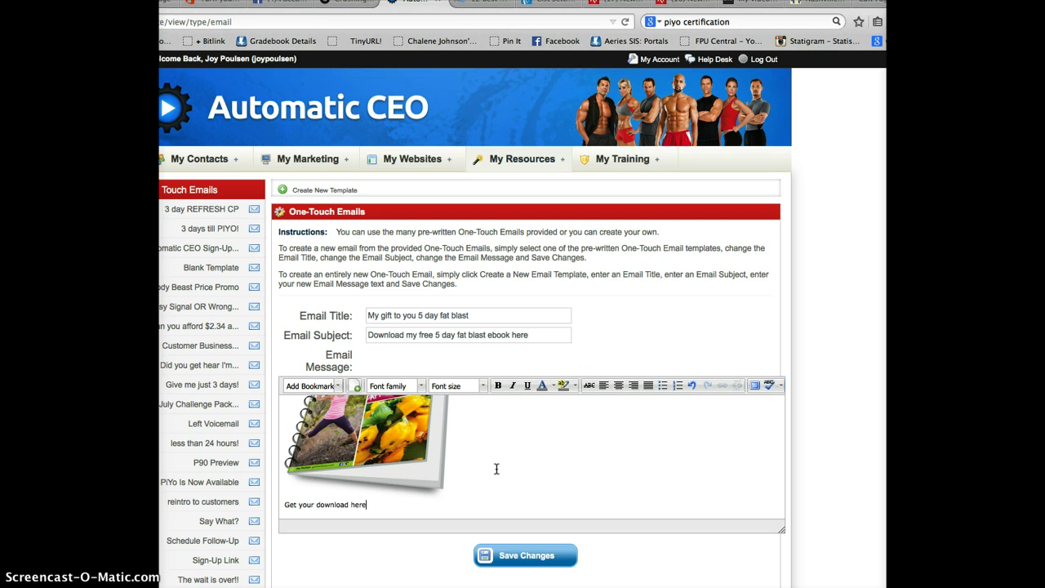
left_click_drag(400, 504, 280, 504)
left_click(721, 387)
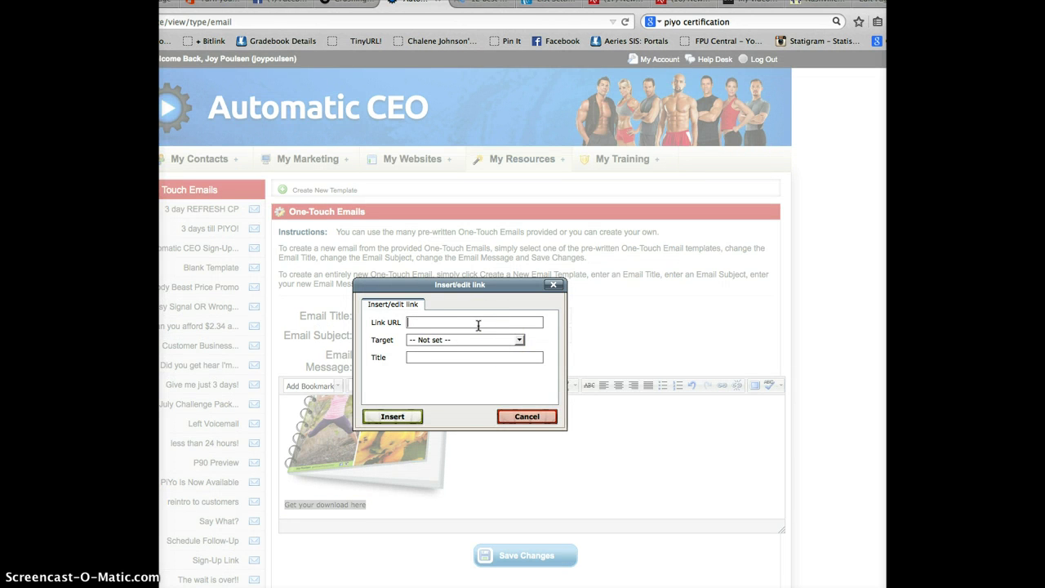
type("htt")
left_click(524, 458)
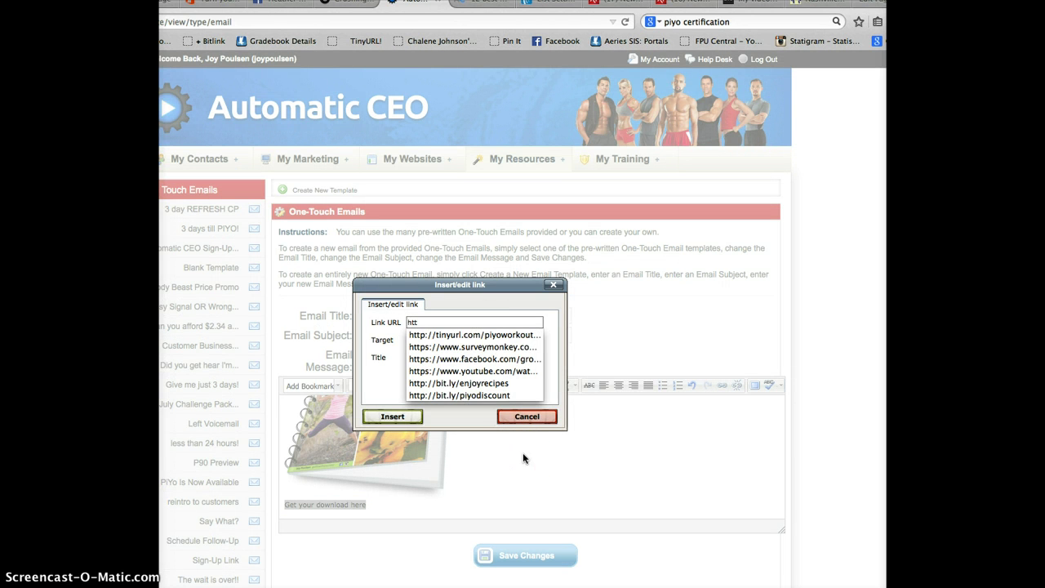
type("p://")
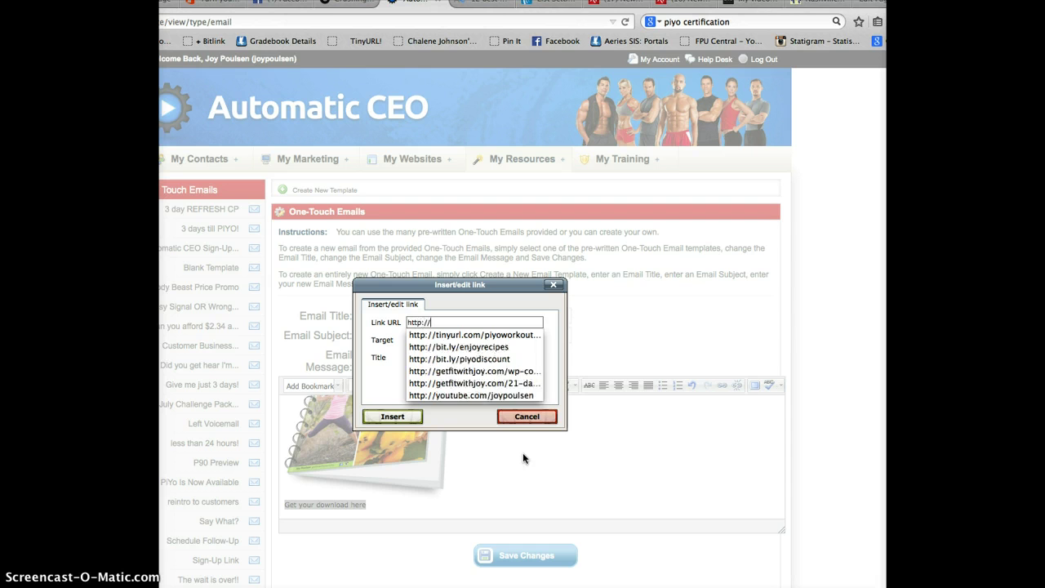
type("bit.l")
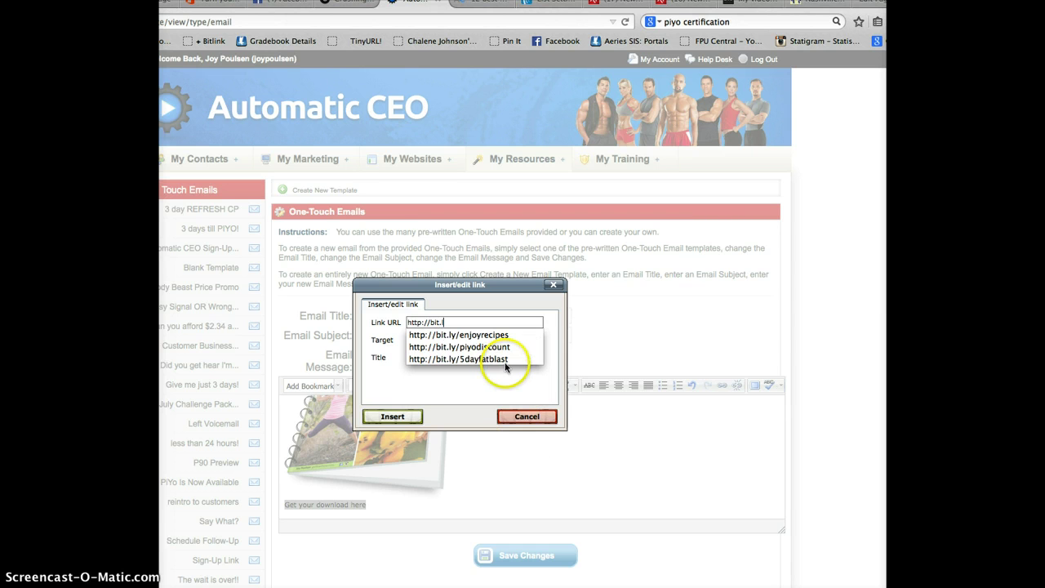
left_click(490, 360)
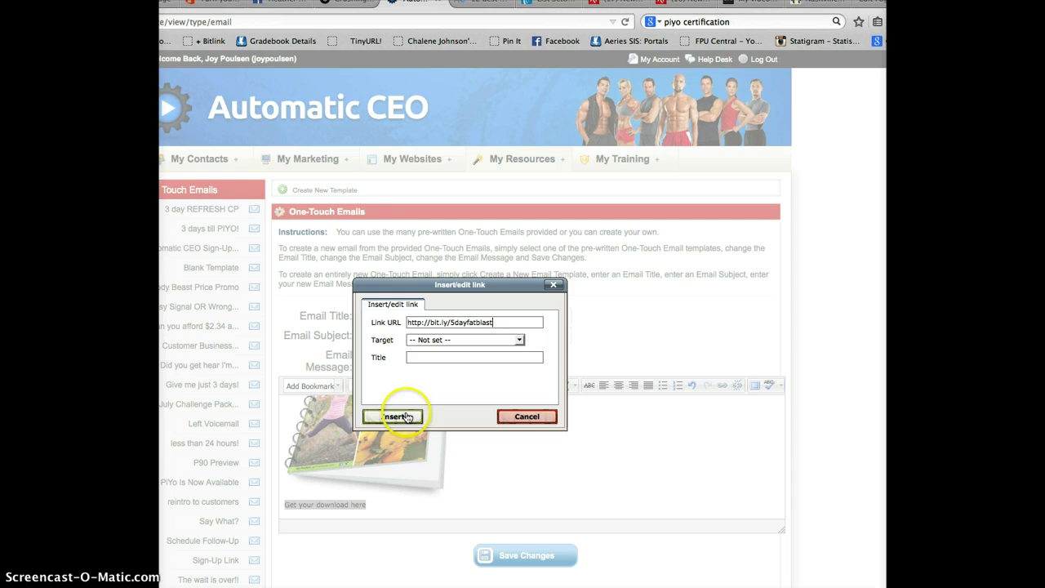
left_click(405, 417)
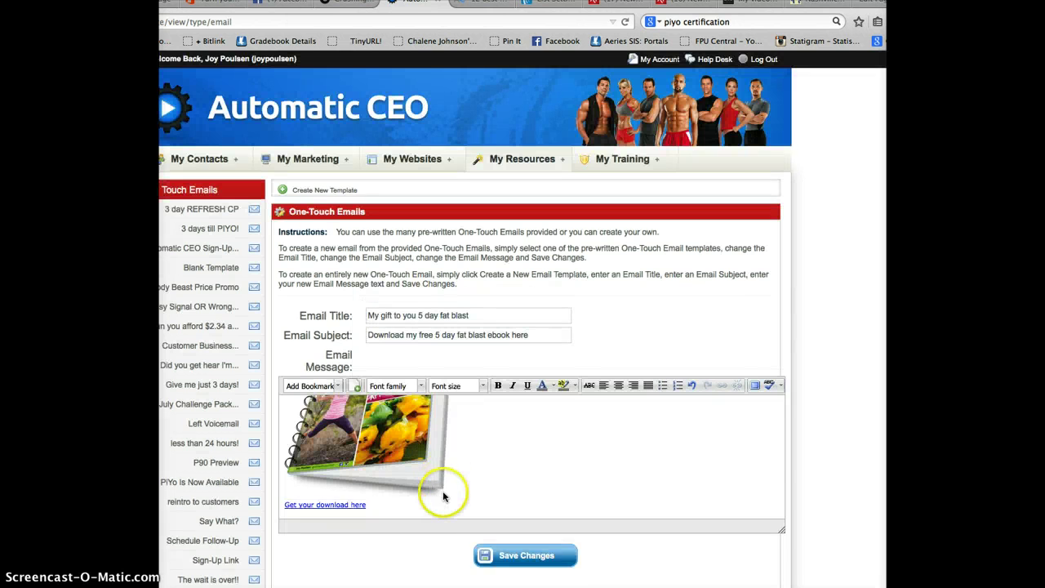
- Insert the My Email Signature placeholder on a new line below the download link
key("Return")
scroll(432, 508, "down", 2)
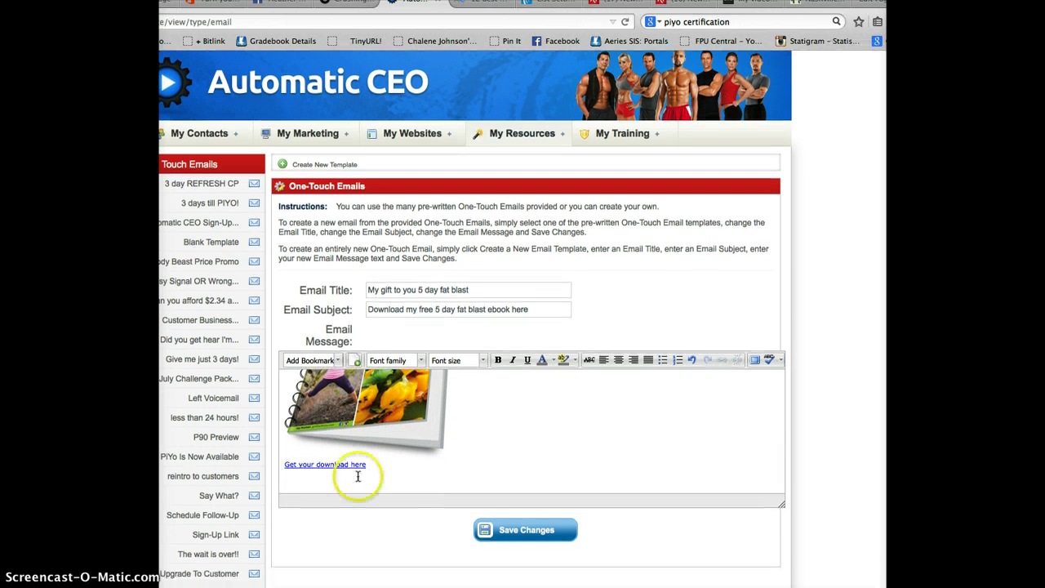
left_click(339, 362)
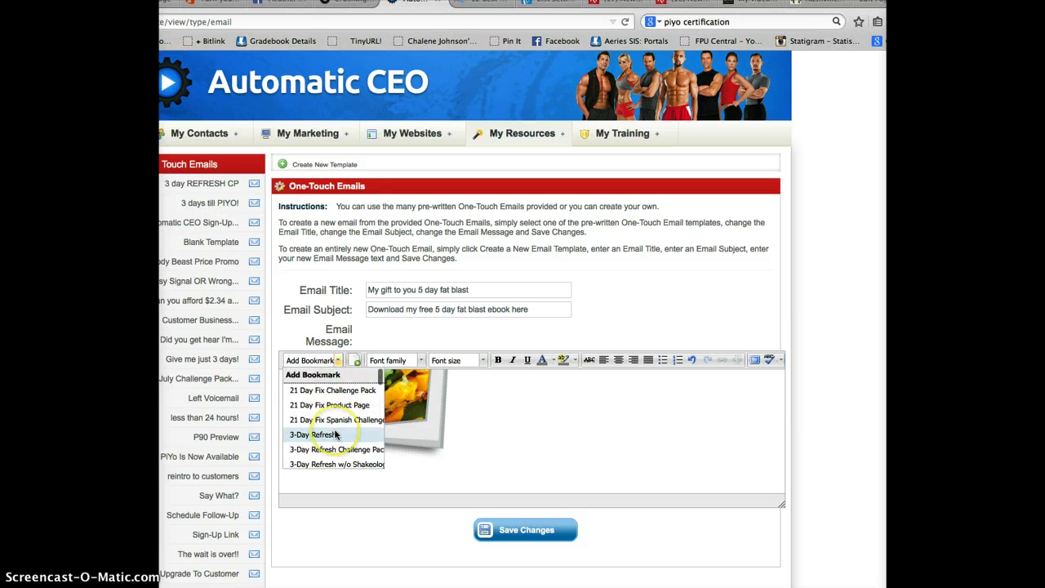
scroll(335, 433, "down", 2)
scroll(335, 433, "down", 1)
scroll(335, 434, "down", 1)
scroll(335, 433, "down", 2)
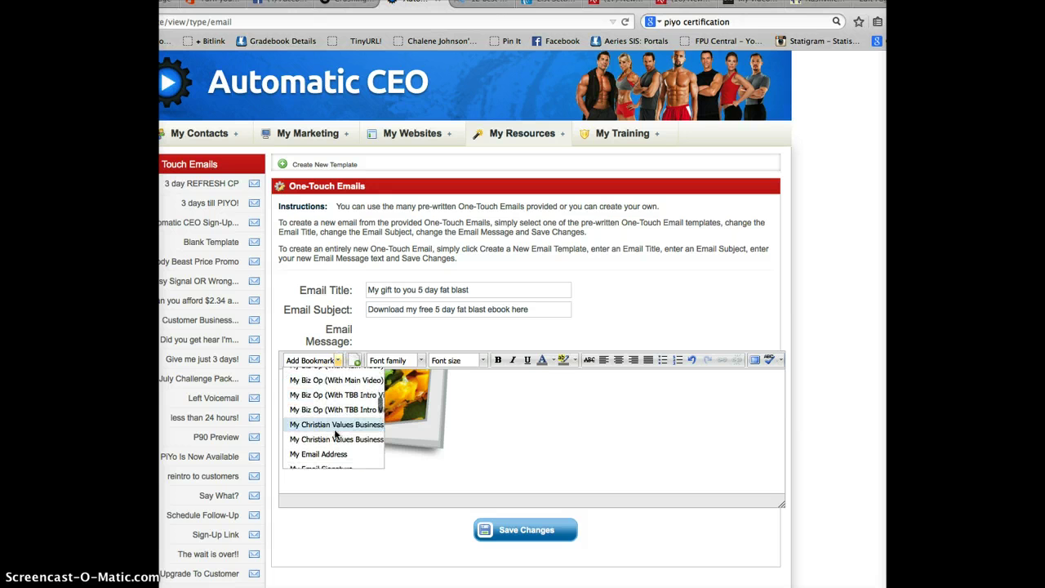
scroll(335, 433, "down", 1)
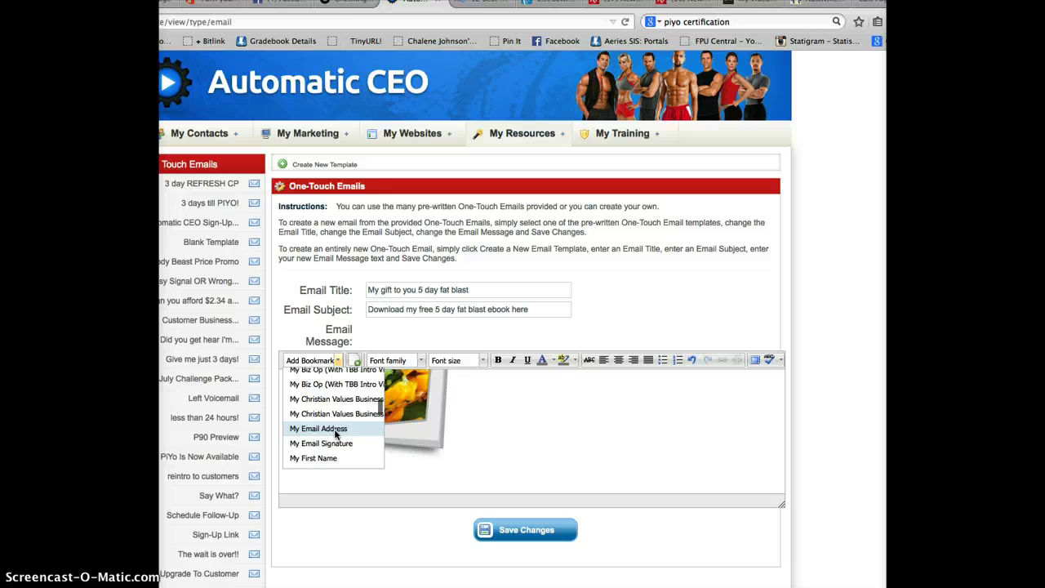
scroll(335, 434, "down", 1)
left_click(334, 435)
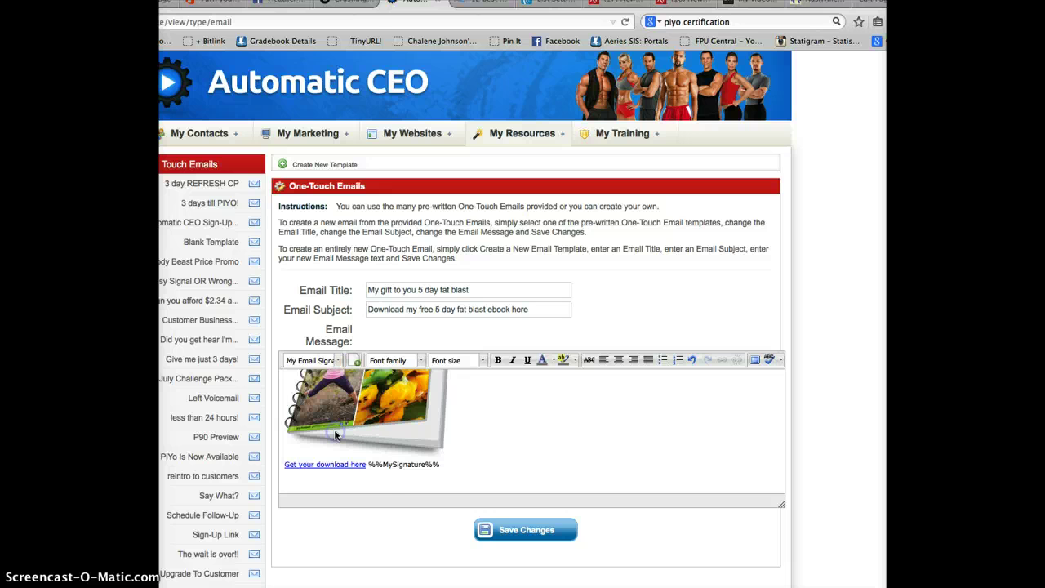
- Add the closing line 'Have an inspired day.' above the signature placeholder
left_click(367, 463)
key("Return")
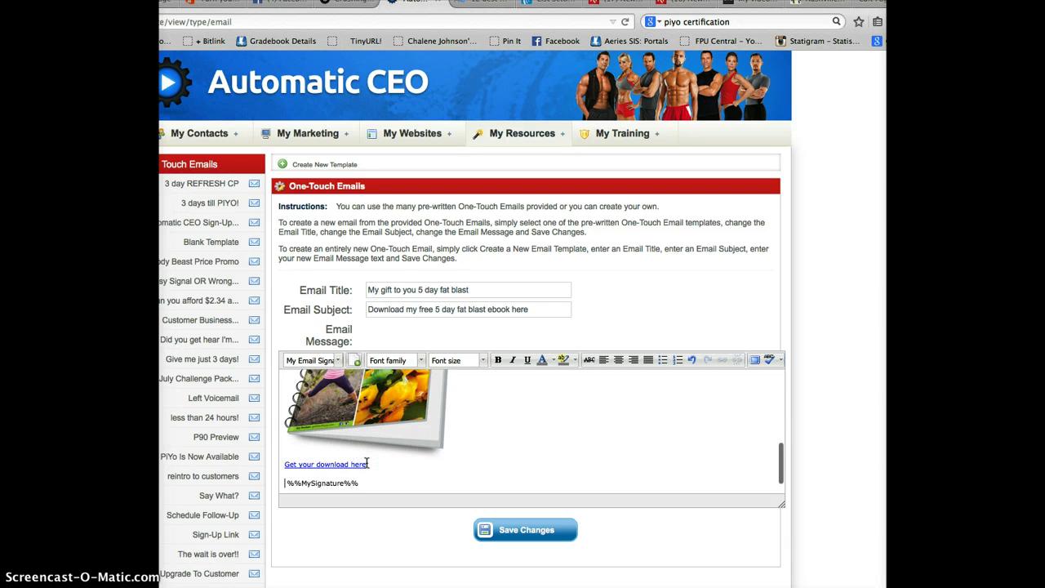
key("Return")
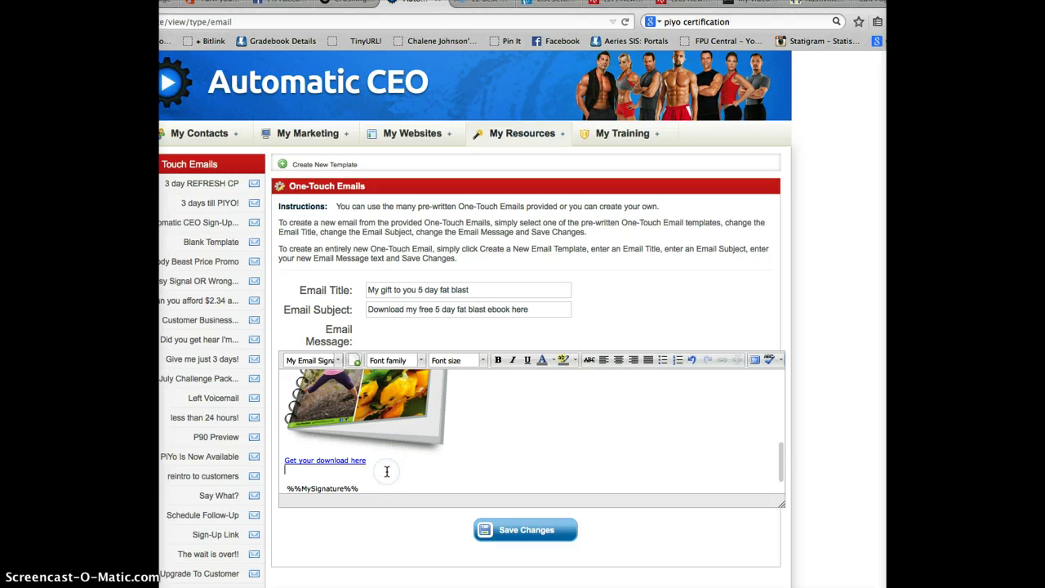
key("Return")
type("Have an inspired day")
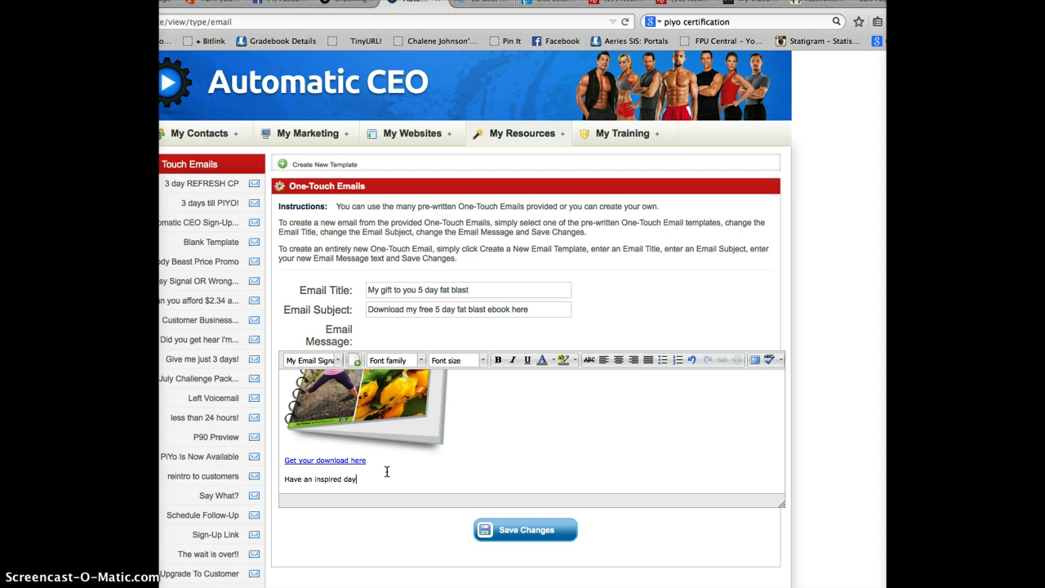
type(".")
scroll(432, 492, "down", 2)
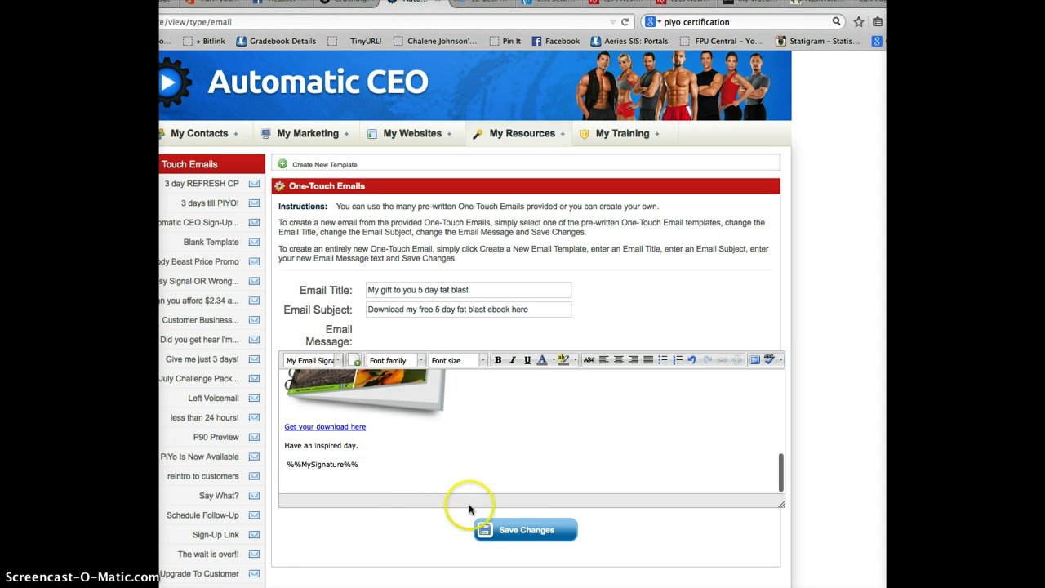
- Save the 'My gift to you 5 day fat blast' email with Save Changes
left_click(519, 531)
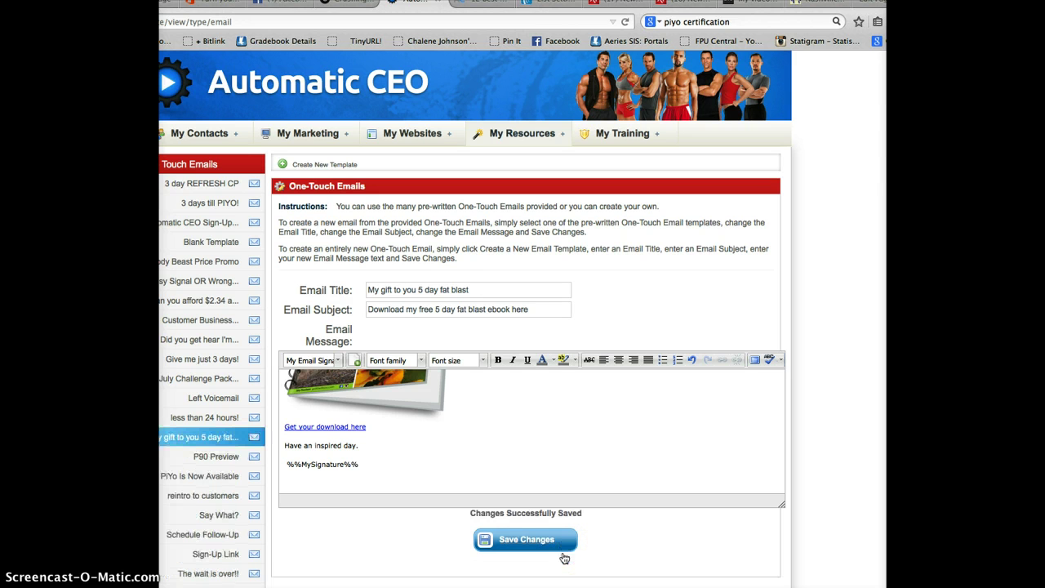
left_click(472, 570)
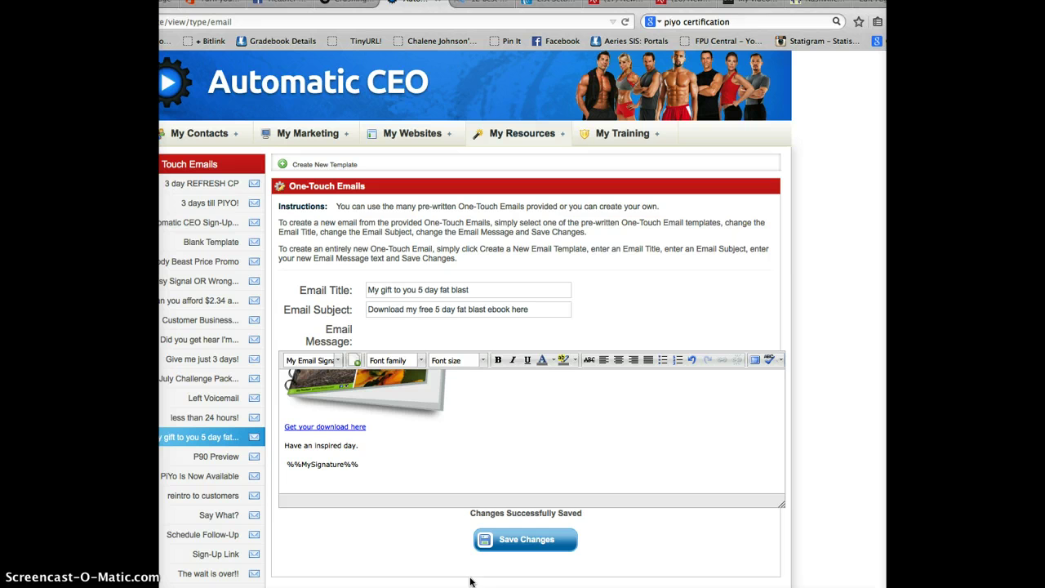